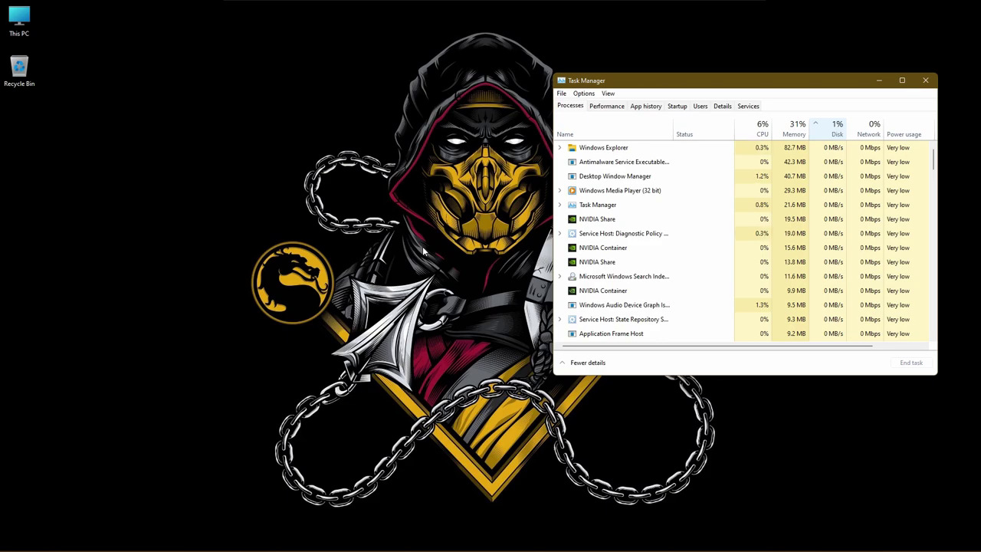
- Move the Task Manager window toward the upper-right area of the desktop to free space beside it
mouse_move(400, 539)
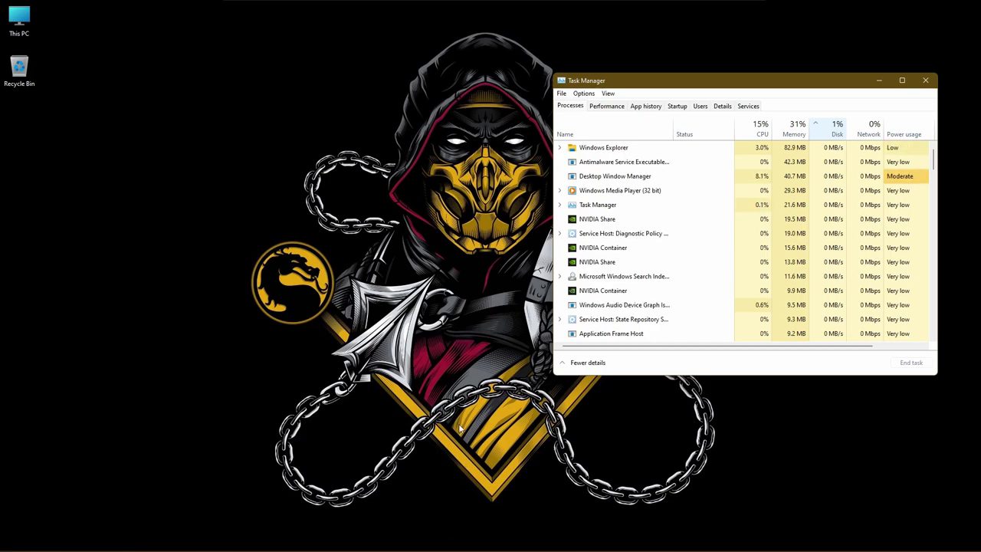
drag(719, 81, 742, 60)
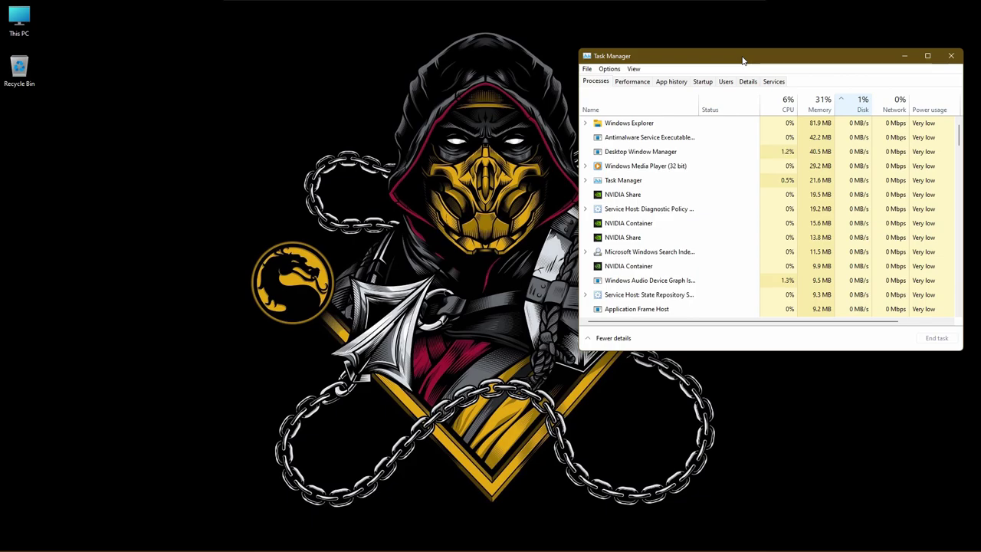
mouse_move(434, 543)
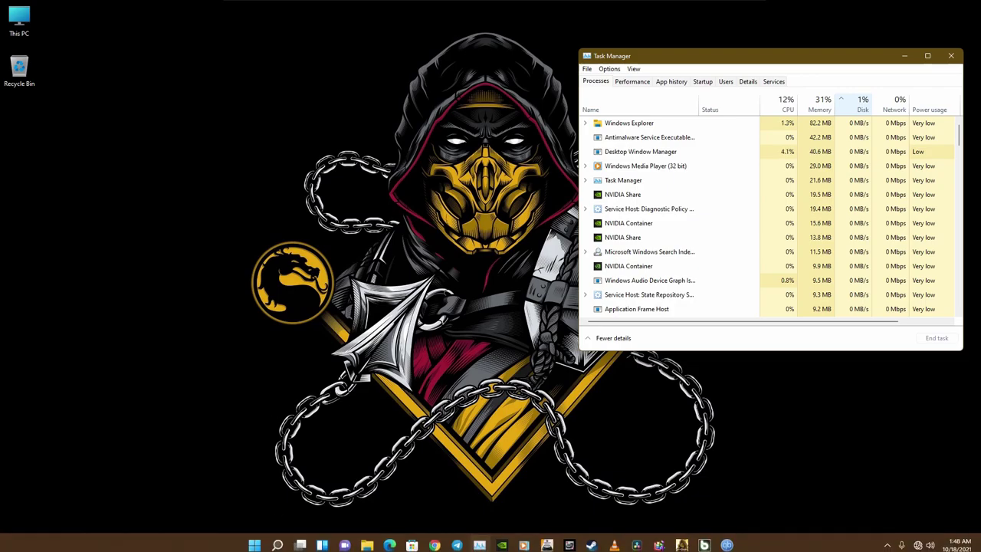
click(278, 542)
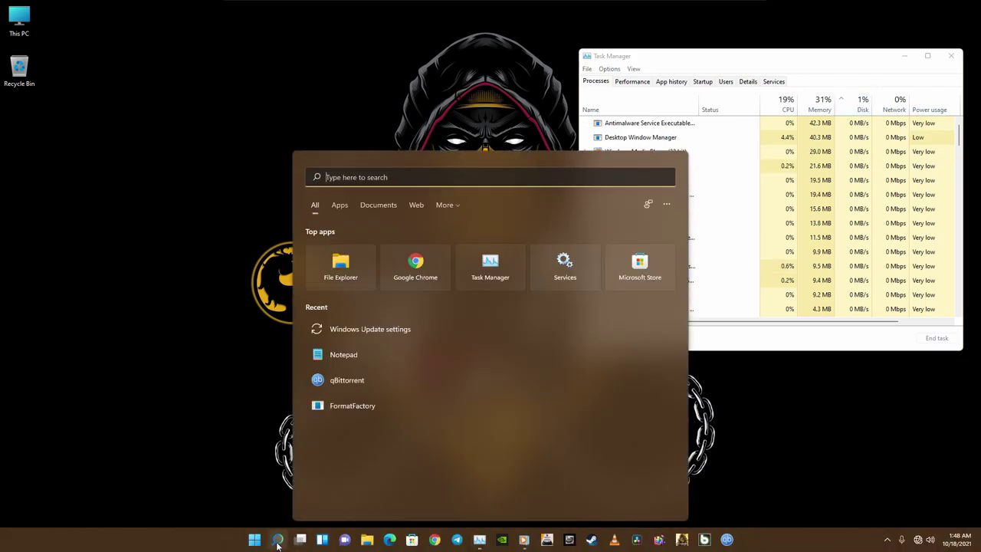
click(216, 448)
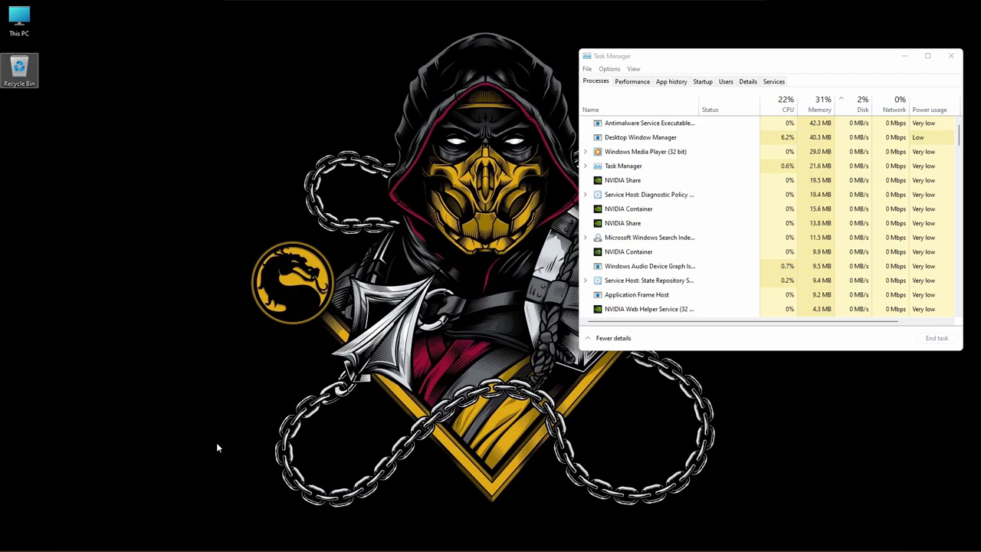
- Run services.msc to open the Services console and place its window beside Task Manager
key(super+r)
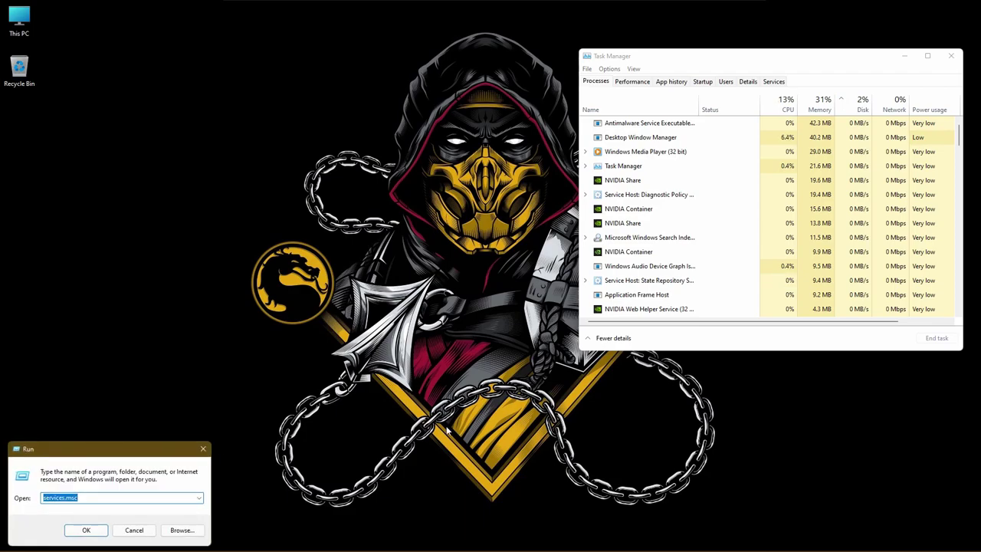
click(99, 503)
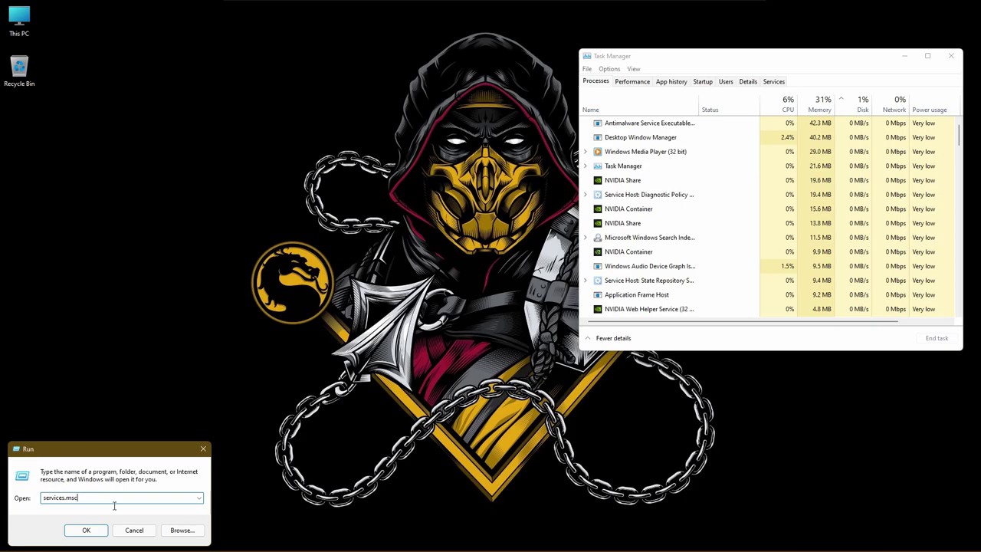
key(Return)
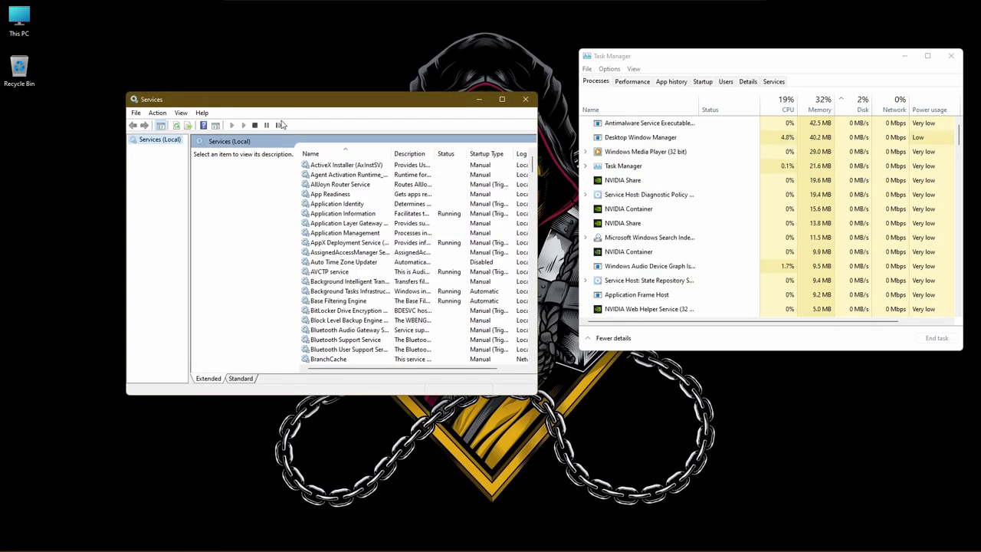
drag(305, 102, 283, 46)
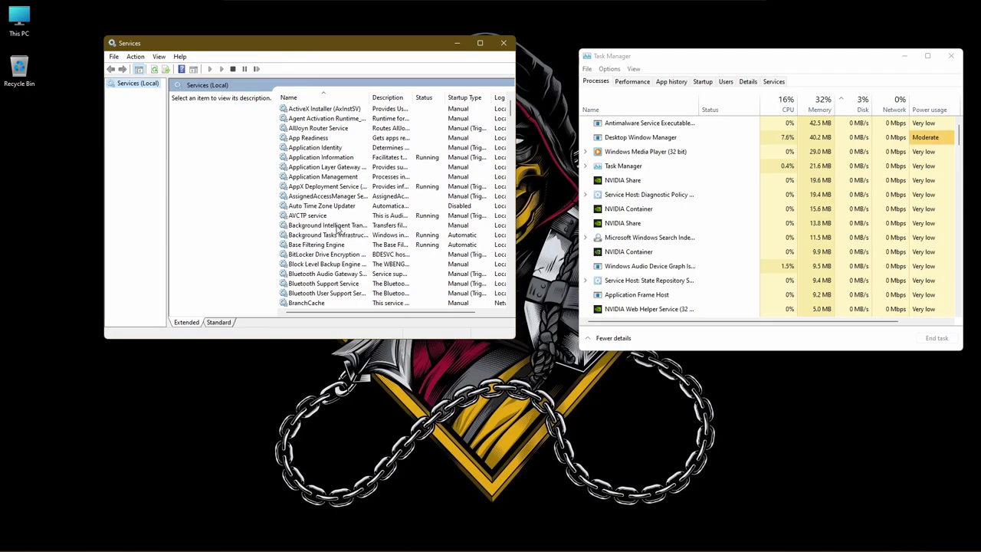
- Find the SysMain service in the list and open its properties to review its name and description
scroll(335, 234, down, 4)
scroll(338, 228, down, 20)
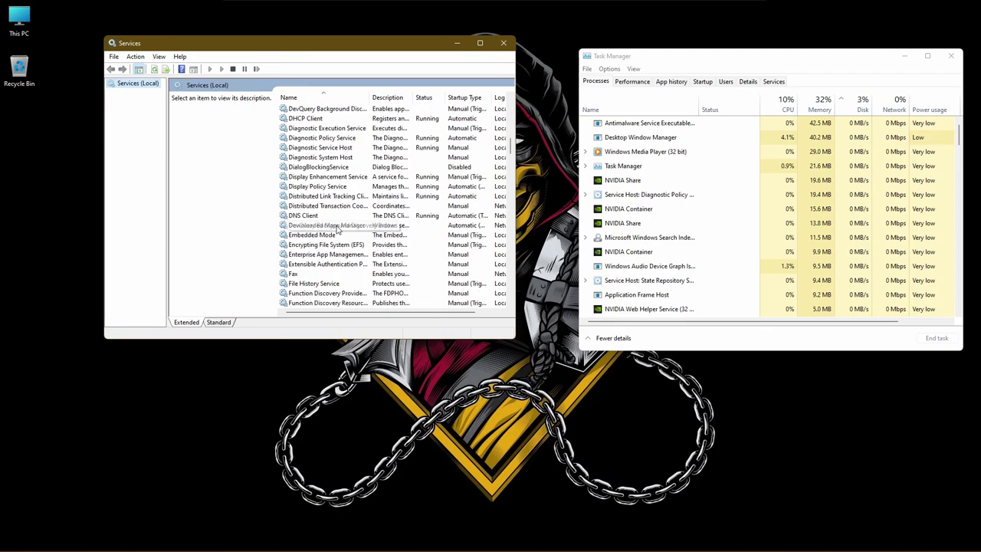
scroll(338, 229, down, 18)
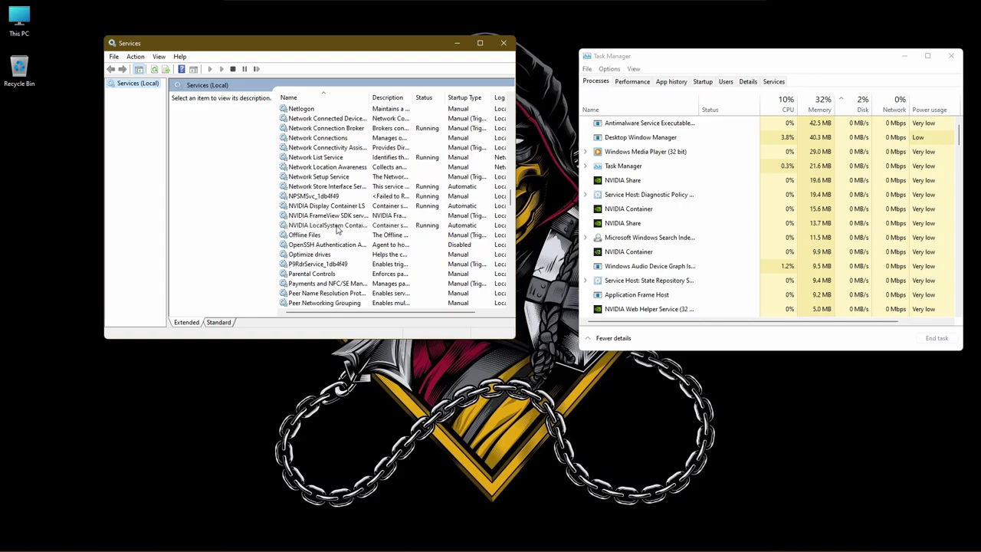
scroll(338, 229, down, 8)
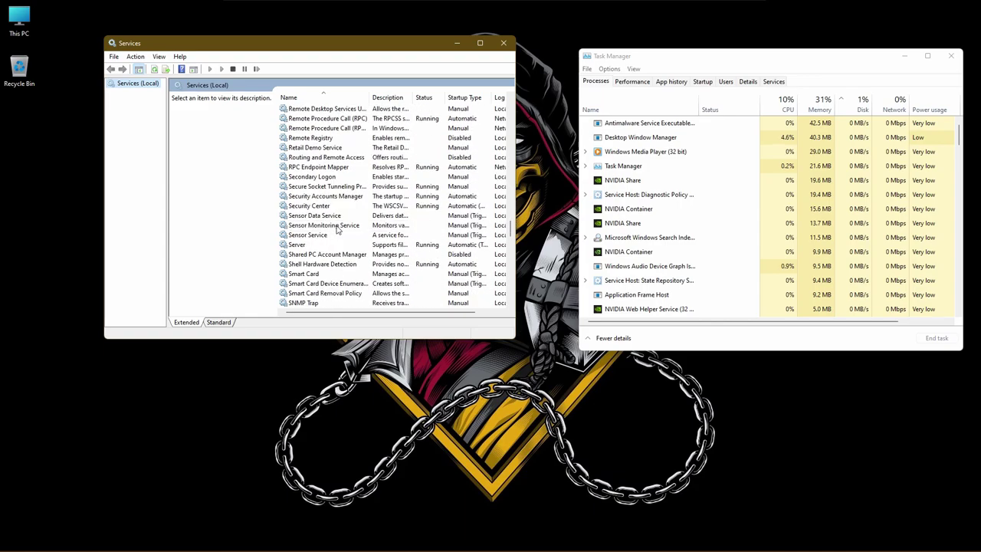
scroll(337, 228, down, 4)
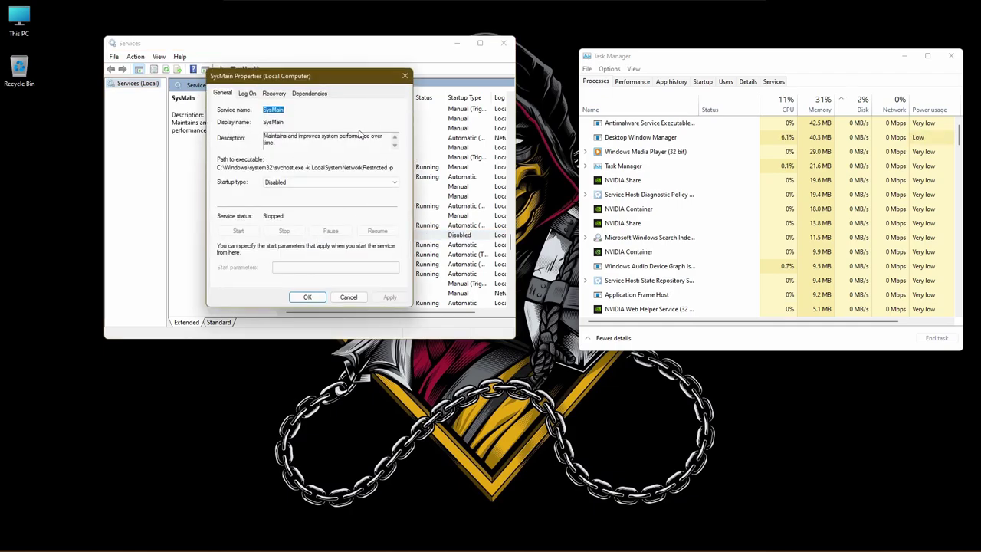
drag(333, 80, 377, 79)
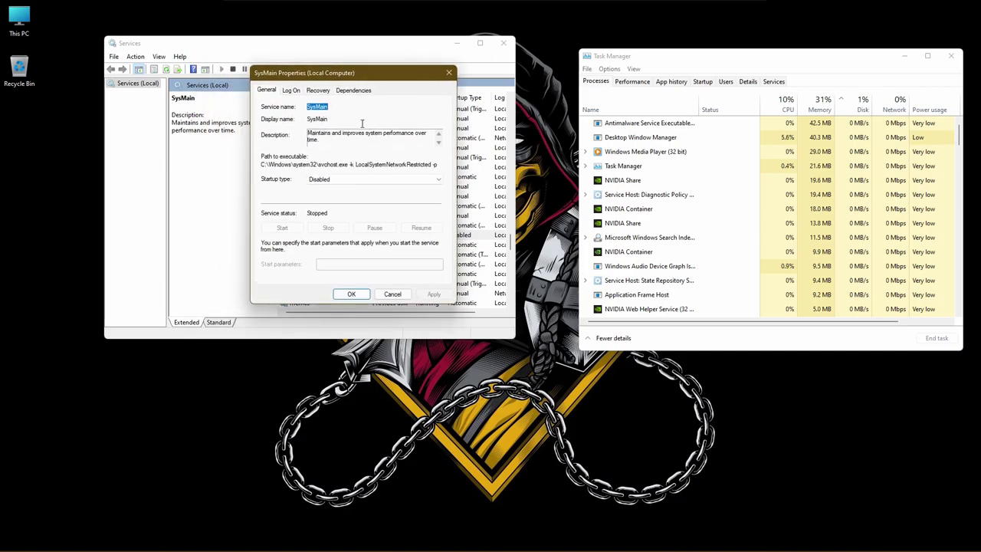
double_click(315, 121)
click(361, 123)
click(318, 139)
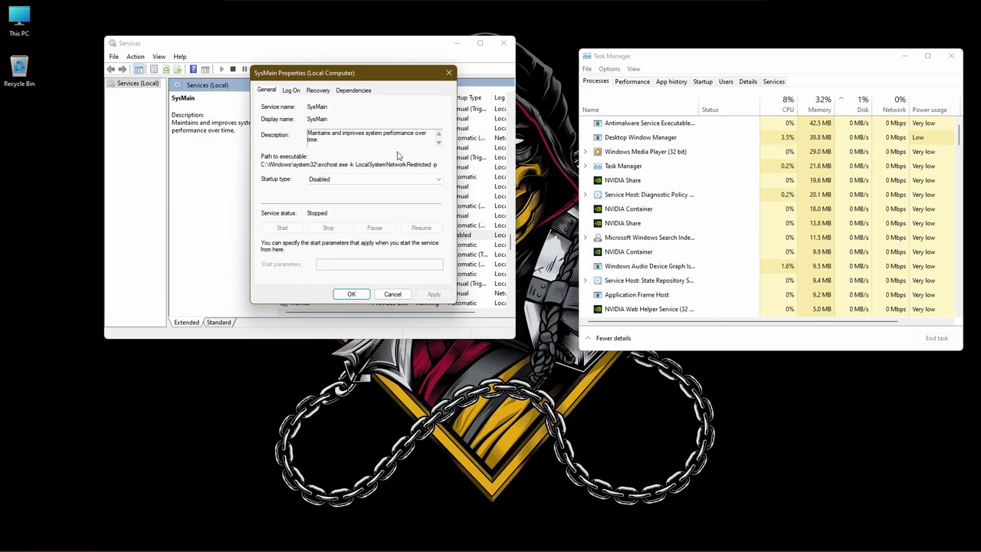
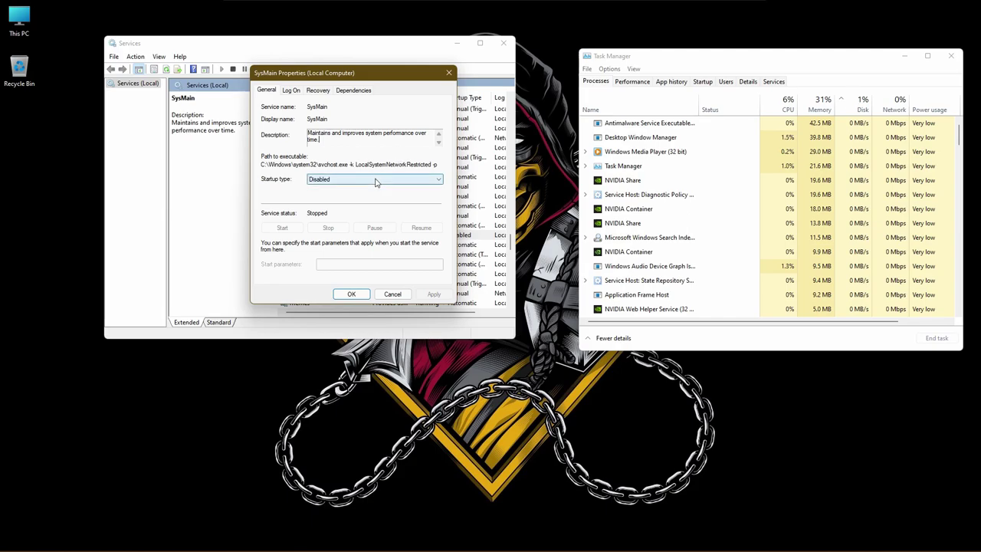
- Set the SysMain startup type to Automatic, apply the change and close the properties
click(376, 181)
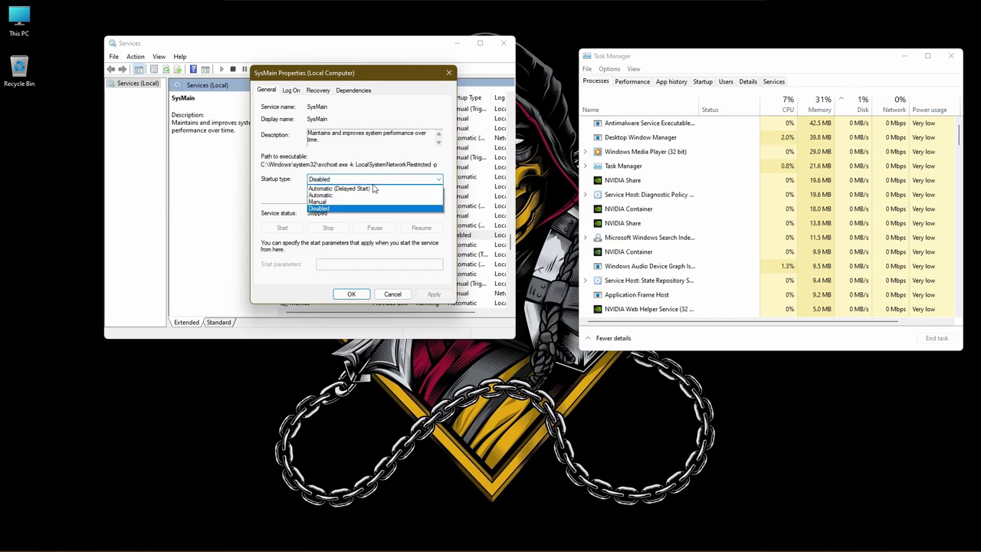
click(354, 197)
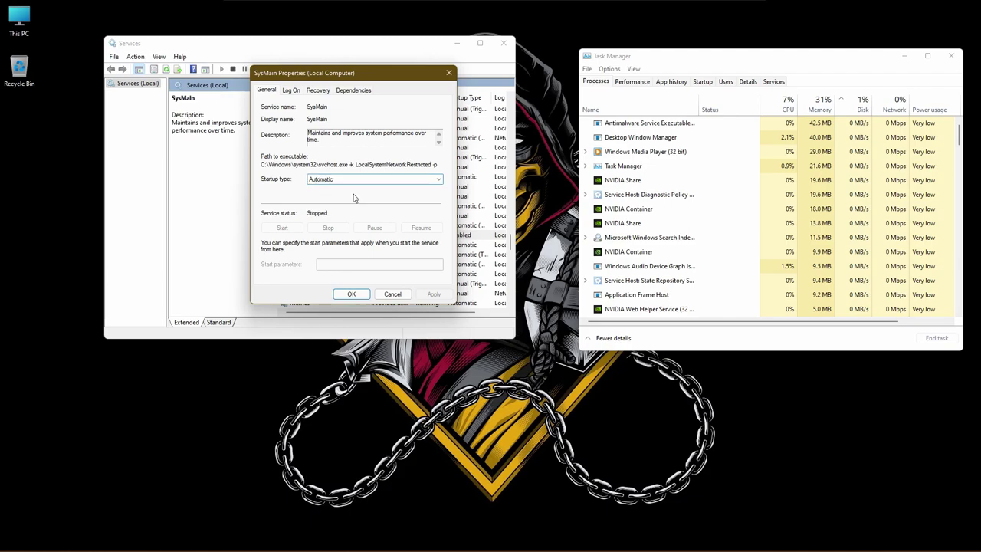
click(433, 293)
click(353, 294)
- Reopen the SysMain service properties and start the service
click(320, 225)
click(318, 236)
double_click(318, 235)
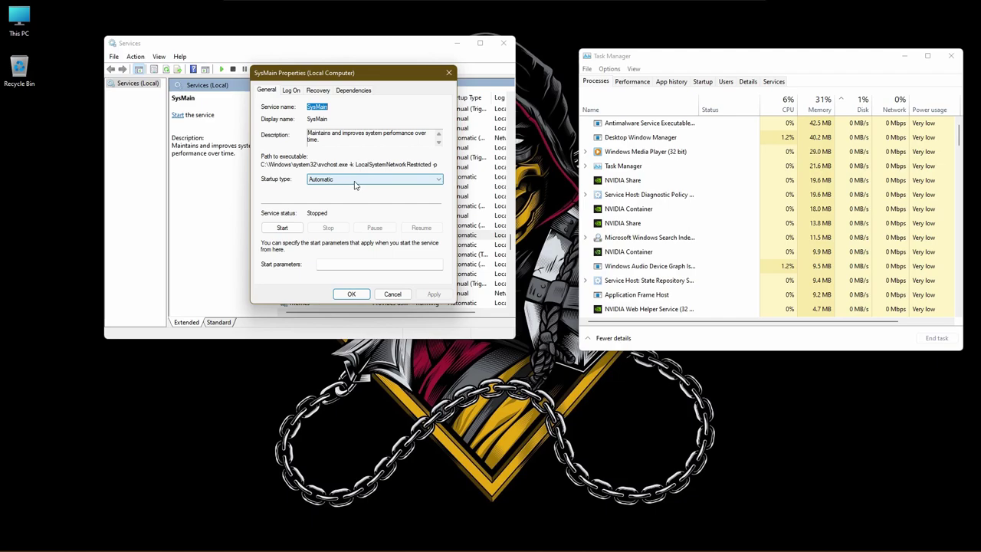
click(282, 227)
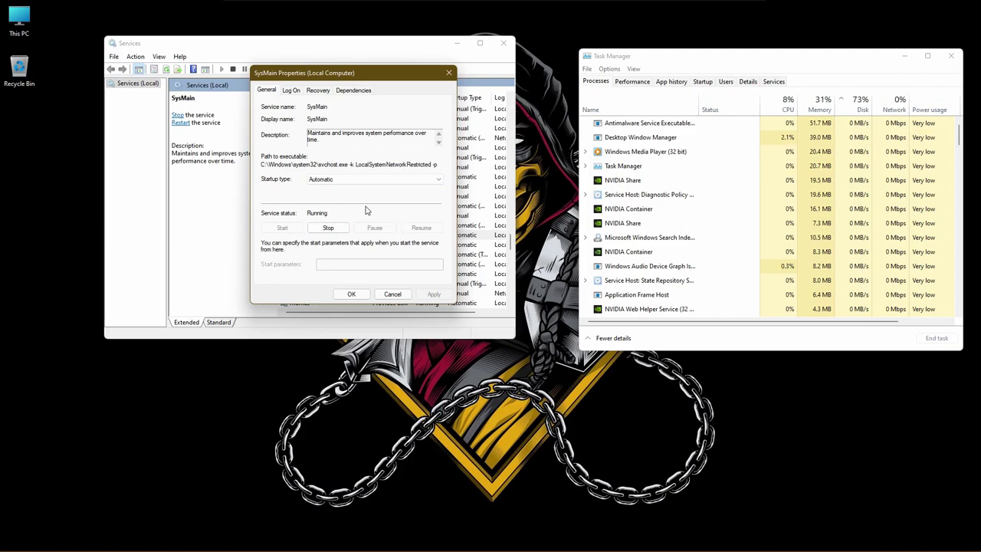
- Stop the SysMain service and set its startup type to Disabled, applying the change and closing the properties
click(329, 229)
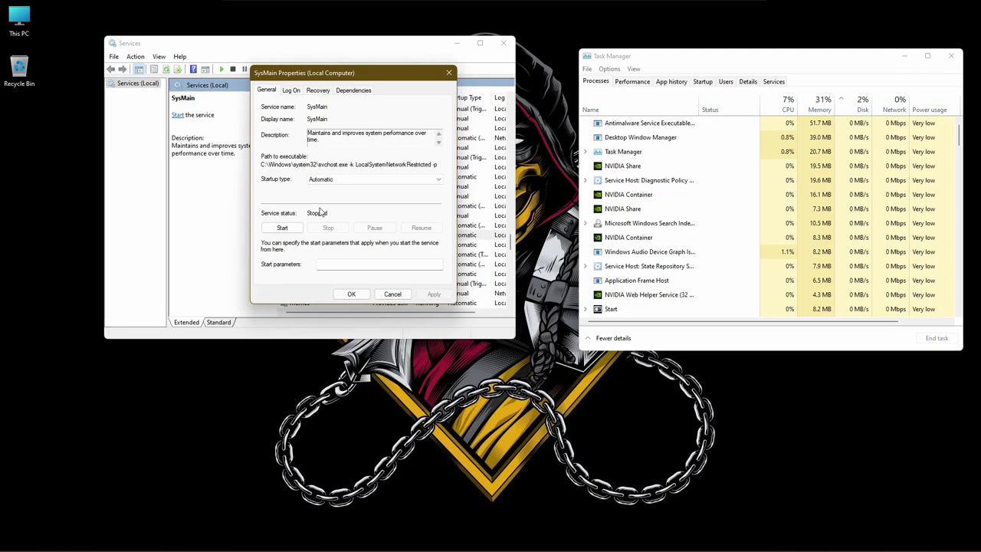
click(389, 179)
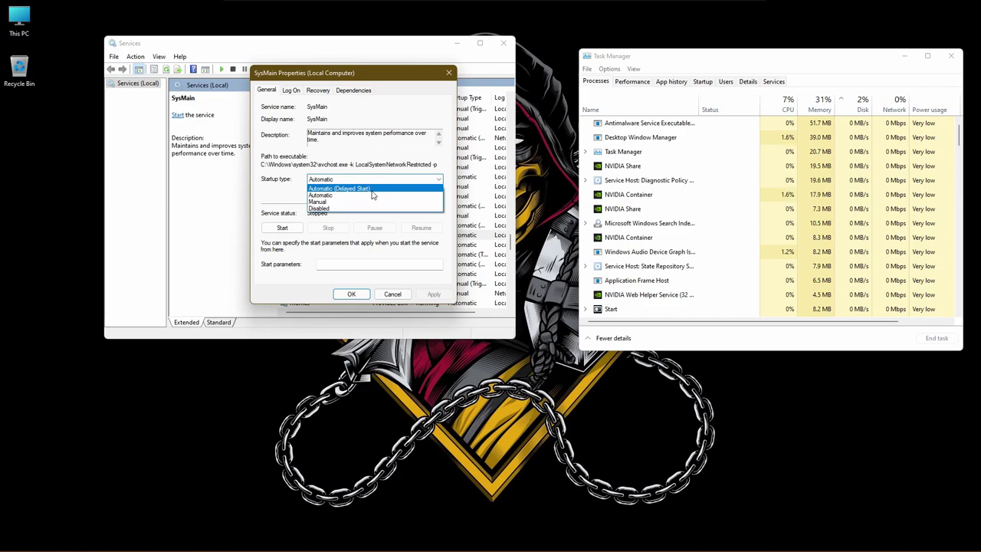
click(335, 208)
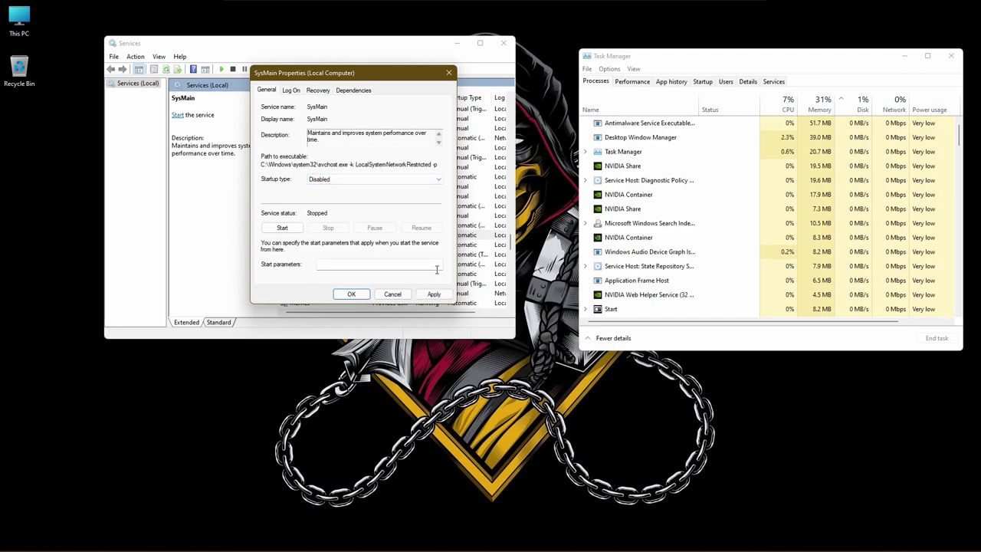
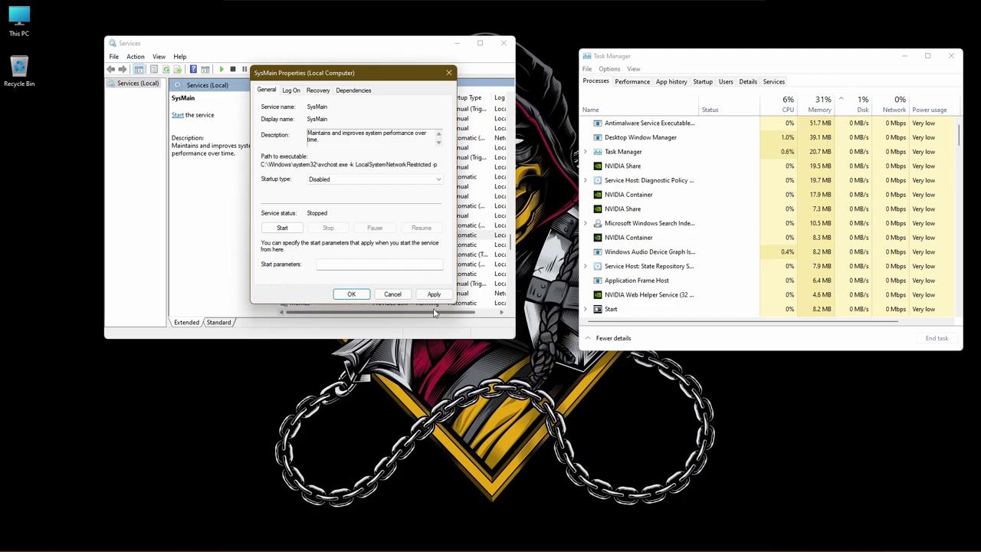
click(432, 295)
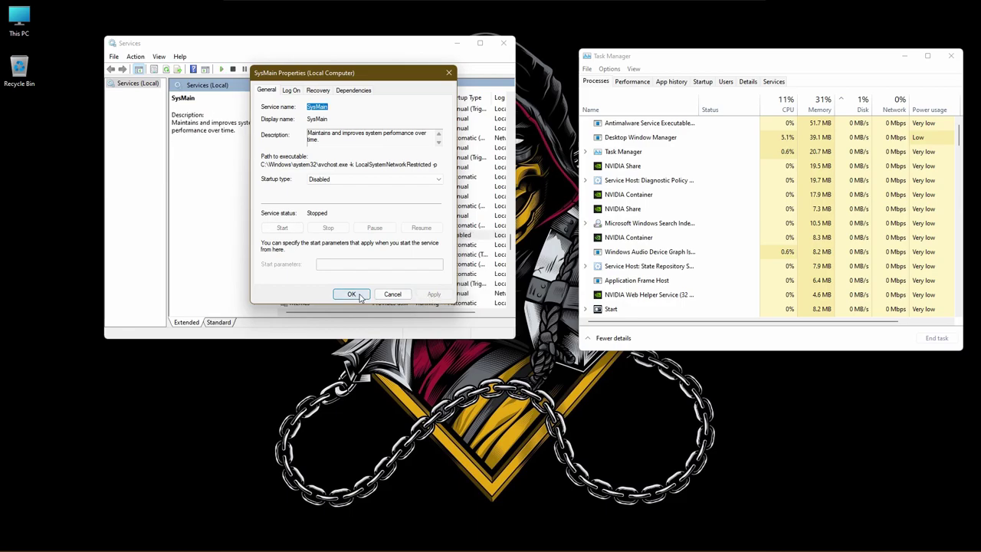
click(351, 294)
- Reopen the SysMain properties and check disk usage in Task Manager by sorting processes by Disk in both orders
double_click(320, 237)
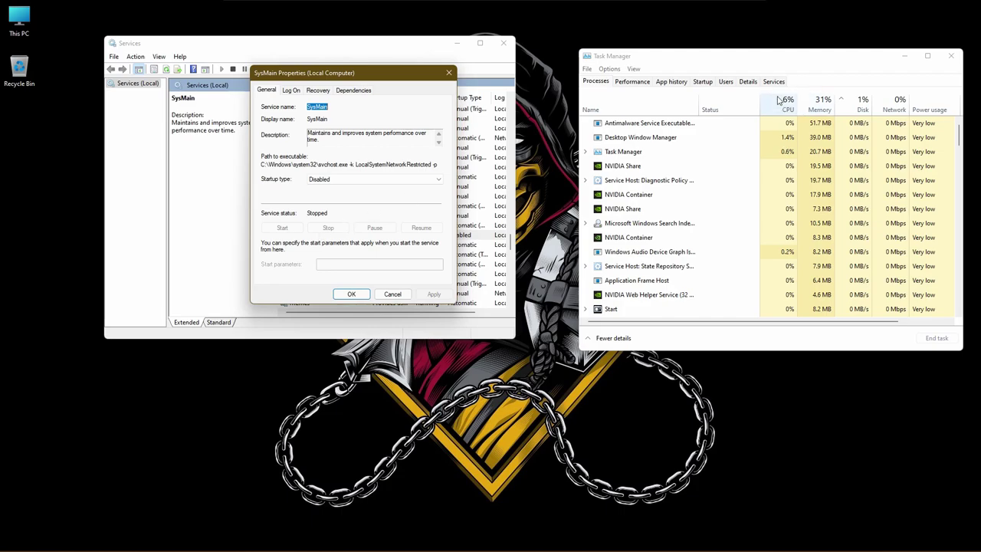
click(861, 110)
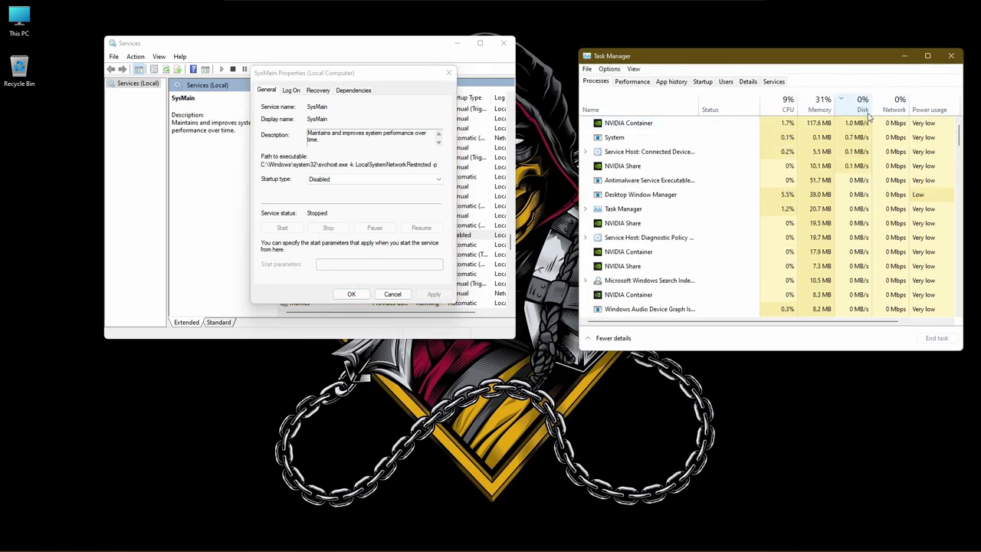
click(860, 112)
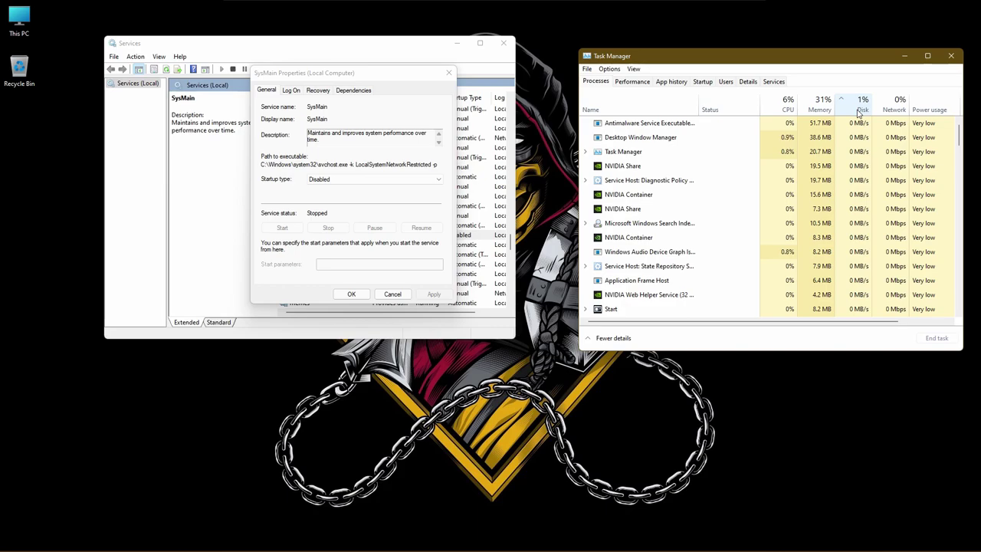
- Move the SysMain properties dialog off the services list so the service names can be read
drag(399, 75, 587, 214)
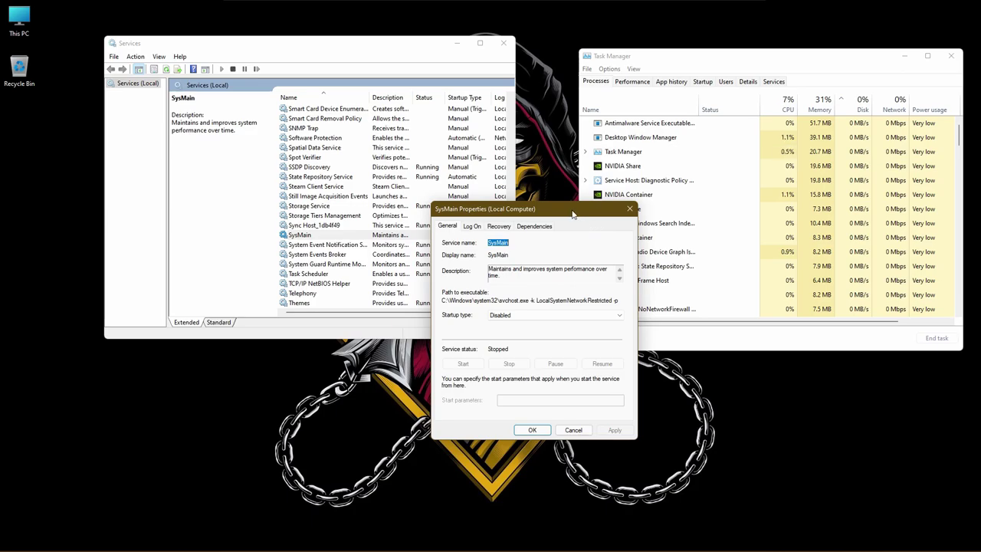
drag(565, 213, 572, 134)
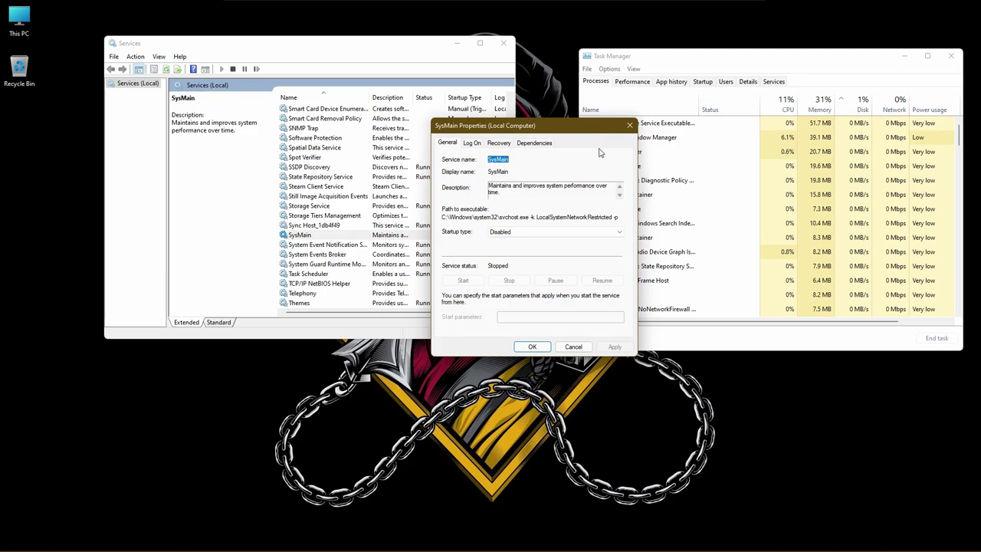